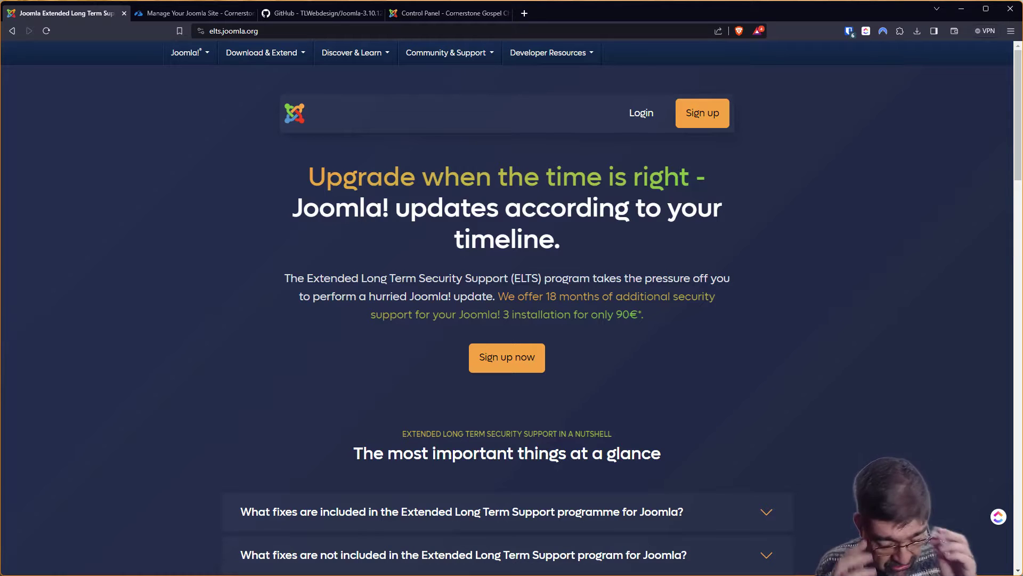
Take a new quick snapshot of the Cornerstone Gospel Church Joomla site
{"action": "left_click", "coordinate": [203, 13]}
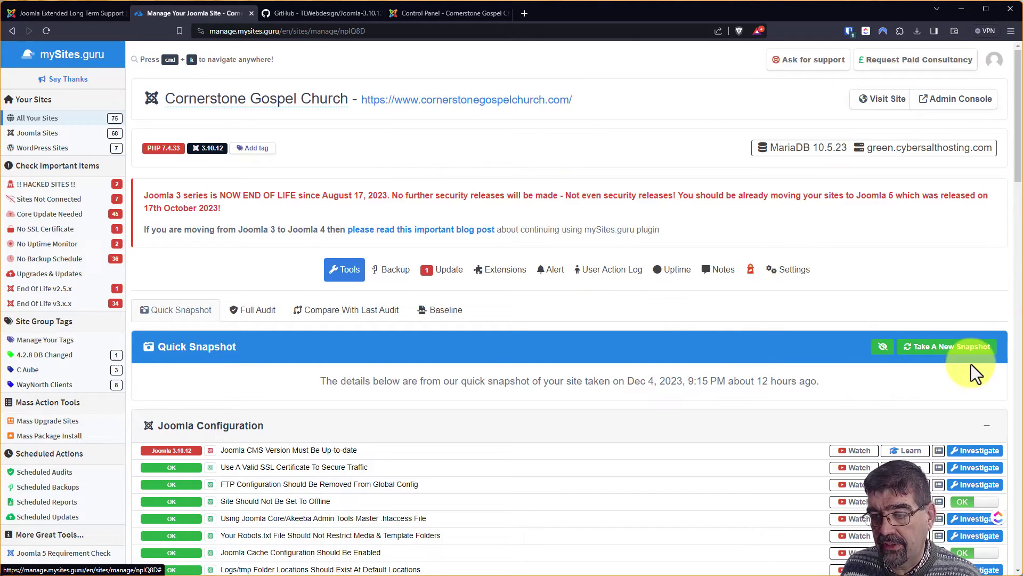
{"action": "left_click", "coordinate": [968, 347]}
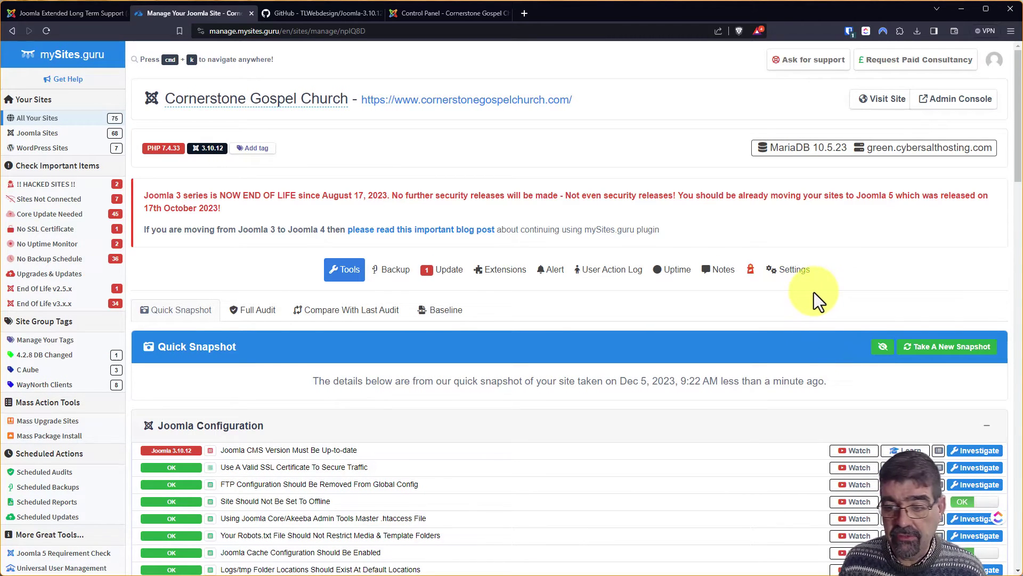
Switch the CVE-2023-40626 Language INI File Parsing Security Fix check to OK in Joomla Configuration
{"action": "scroll", "coordinate": [814, 292], "scroll_direction": "down", "scroll_amount": 1}
{"action": "scroll", "coordinate": [821, 293], "scroll_direction": "down", "scroll_amount": 12}
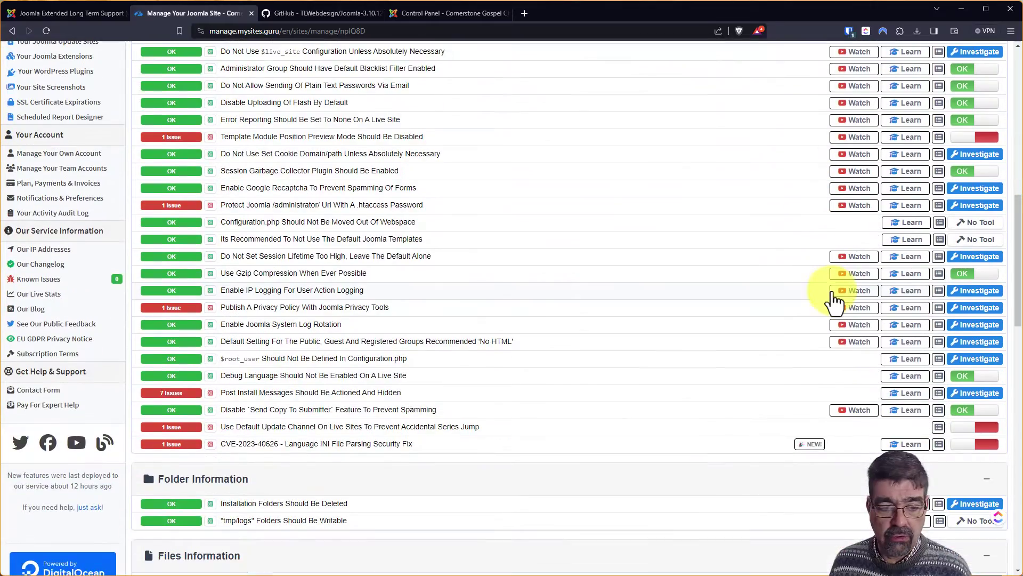
{"action": "scroll", "coordinate": [839, 294], "scroll_direction": "down", "scroll_amount": 3}
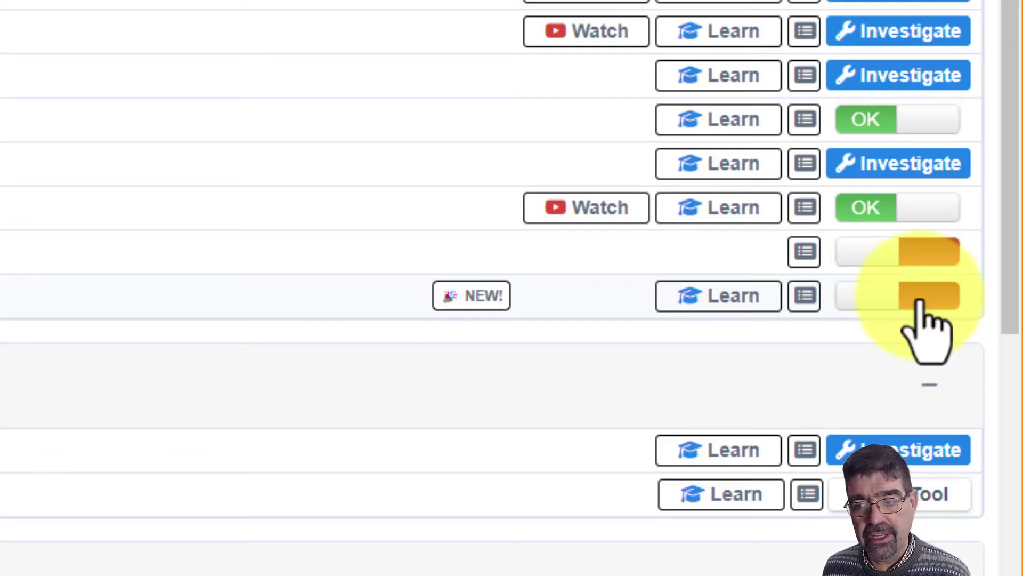
{"action": "left_click", "coordinate": [924, 297]}
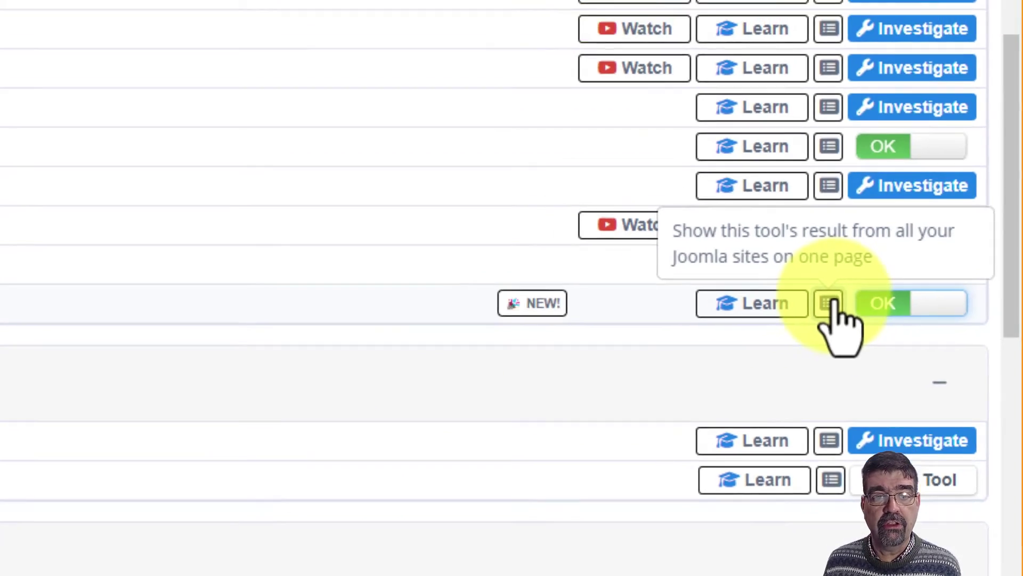
List CVE-2023-40626 results for all Joomla sites and enable the fix on sites 2–5, 7 and 8
{"action": "left_click", "coordinate": [805, 294]}
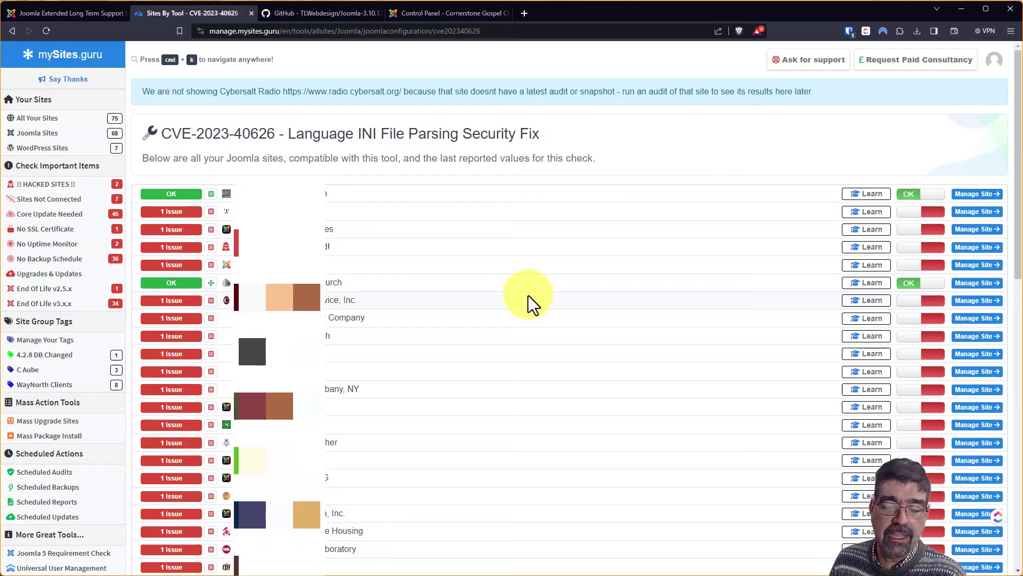
{"action": "left_click", "coordinate": [909, 212]}
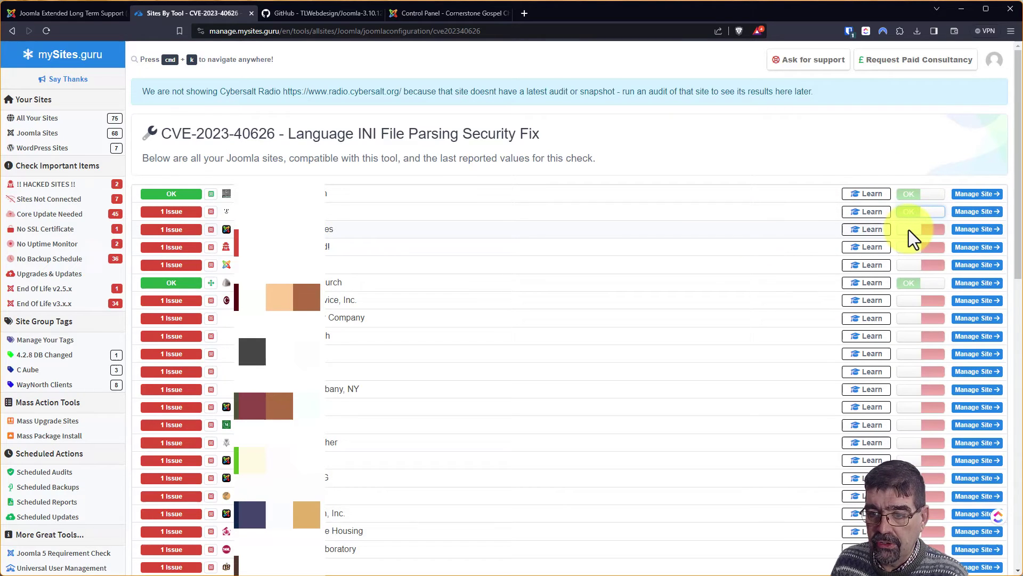
{"action": "left_click", "coordinate": [909, 233]}
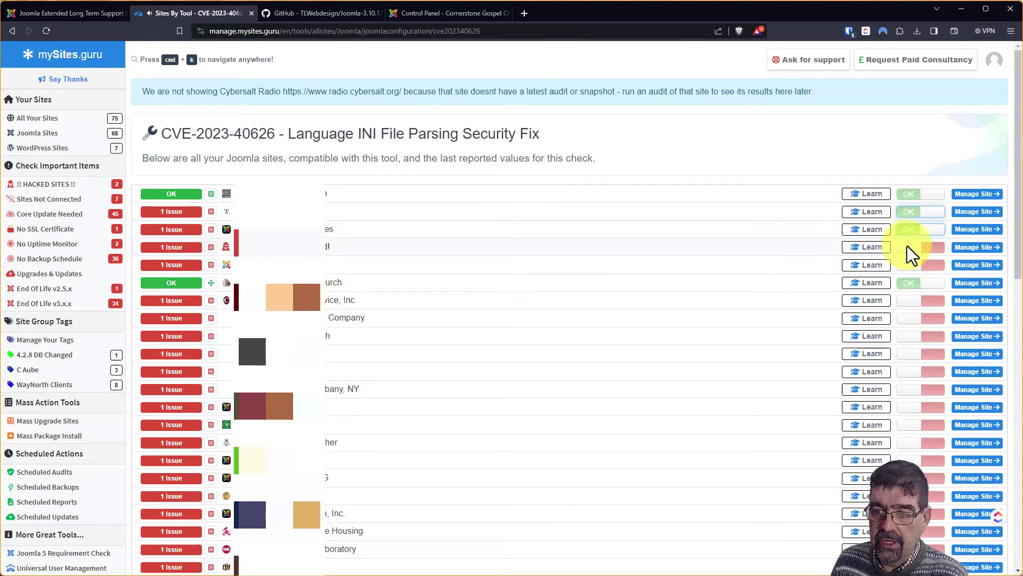
{"action": "left_click", "coordinate": [908, 246]}
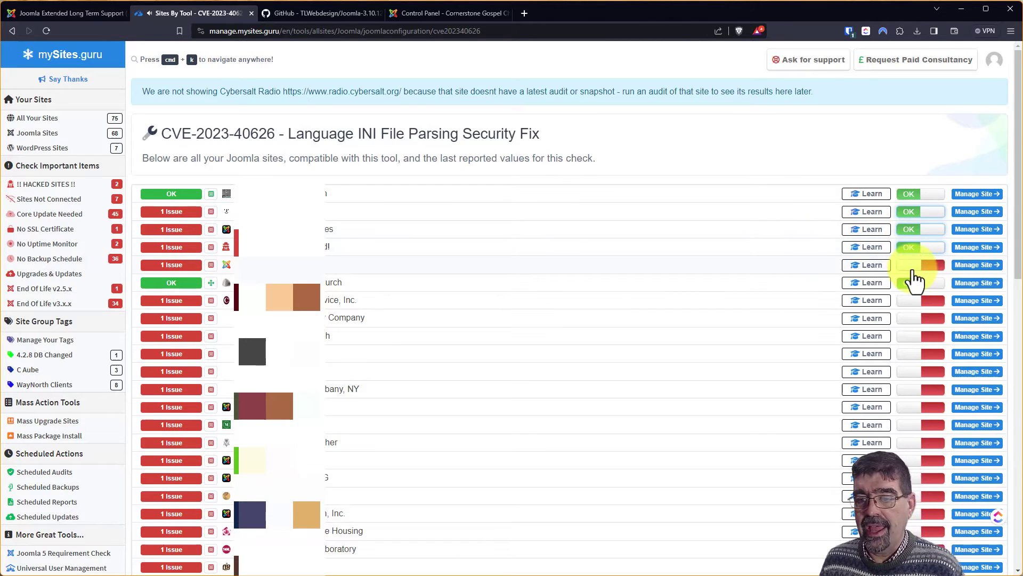
{"action": "left_click", "coordinate": [922, 262]}
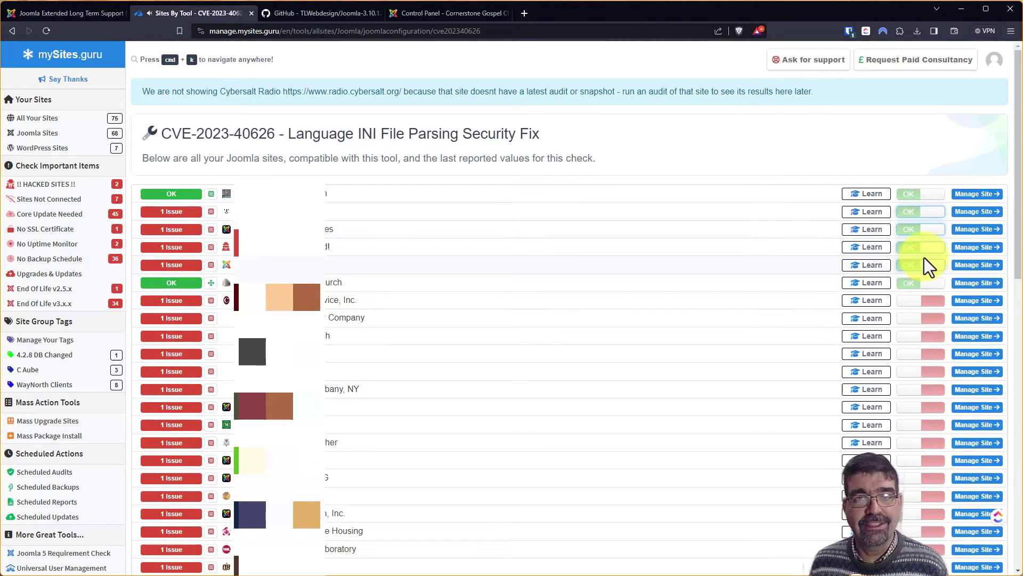
{"action": "left_click", "coordinate": [907, 301]}
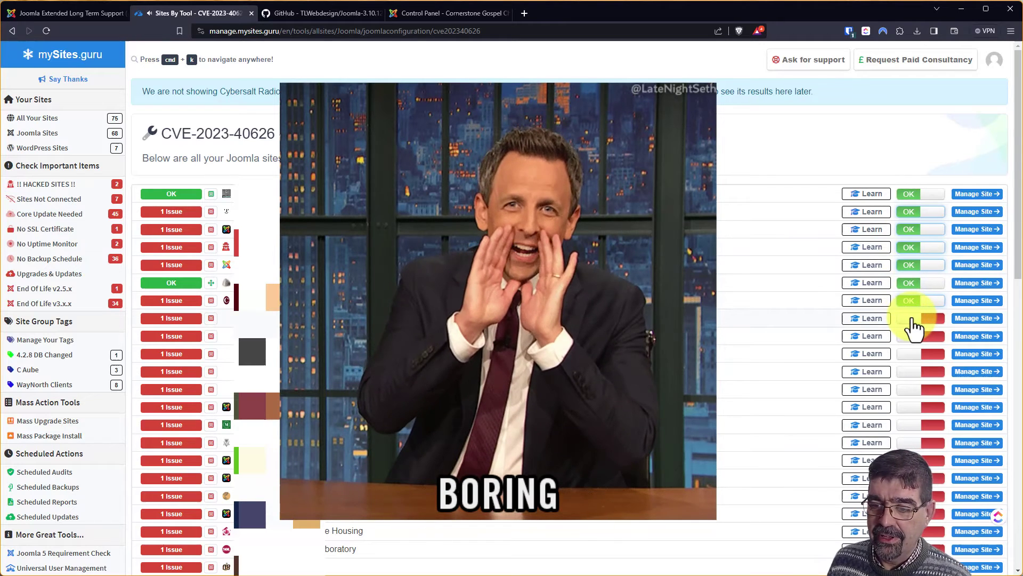
{"action": "left_click", "coordinate": [913, 319]}
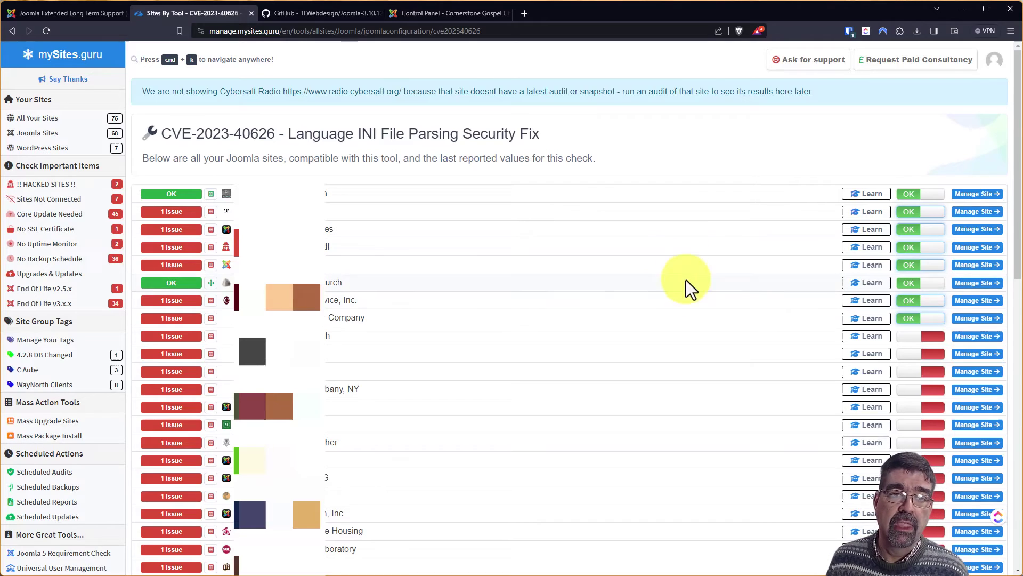
Download the hotfix repo as Joomla-3.10.12-languagehelper-hotfix-main.zip, overwriting the existing copy
{"action": "left_click", "coordinate": [295, 21]}
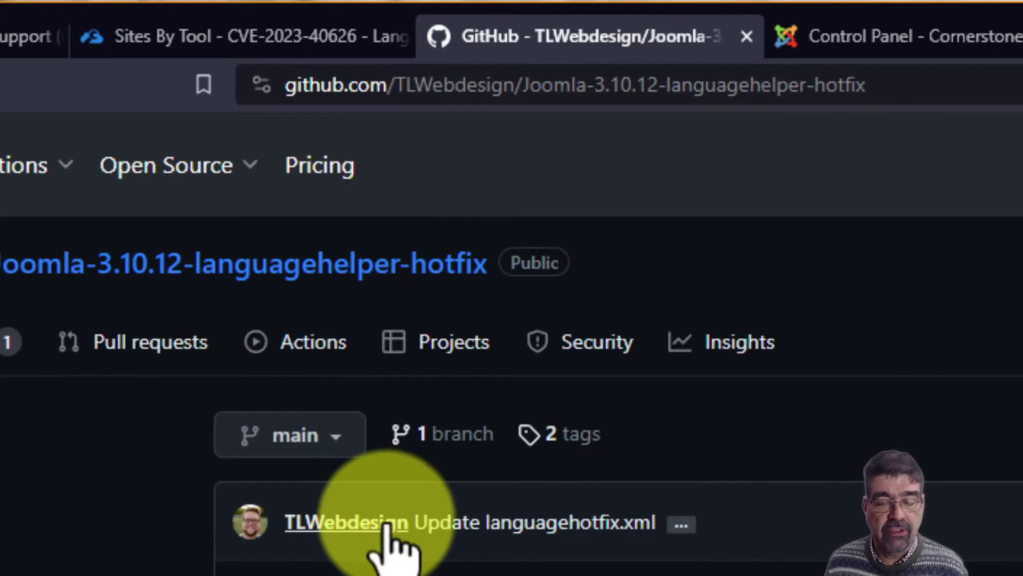
{"action": "mouse_move", "coordinate": [356, 502]}
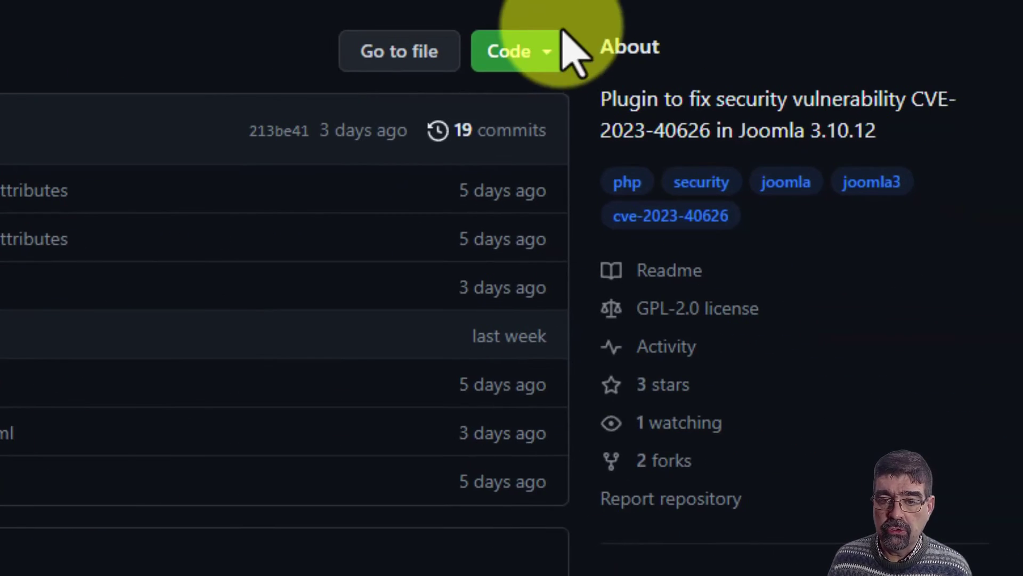
{"action": "left_click", "coordinate": [548, 47]}
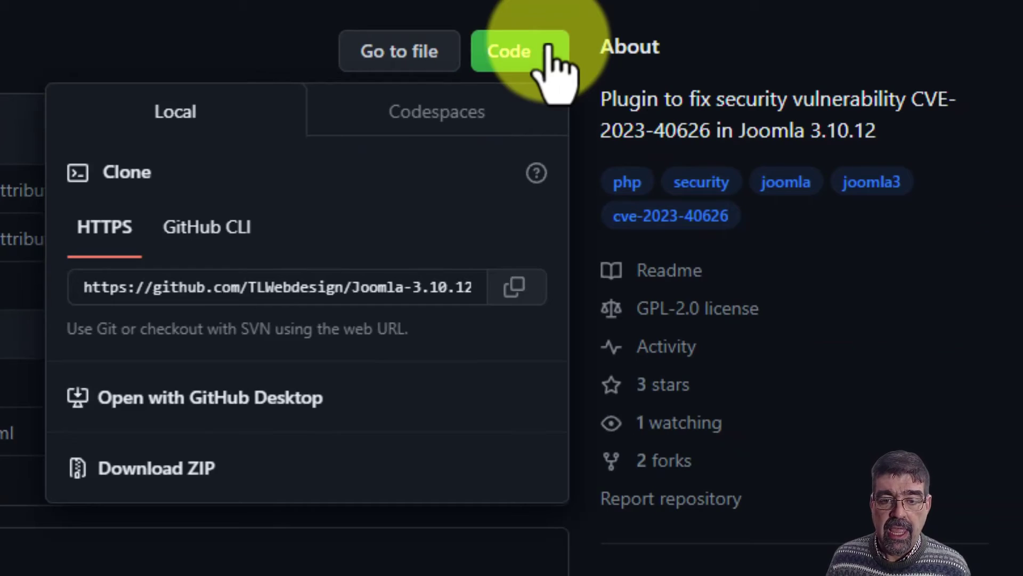
{"action": "left_click", "coordinate": [175, 477]}
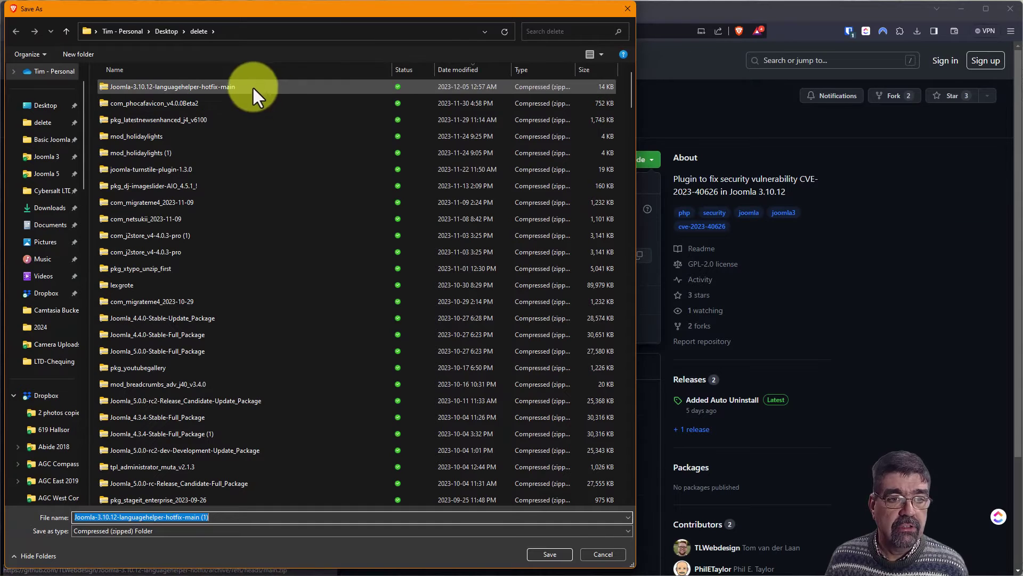
{"action": "left_click", "coordinate": [251, 85]}
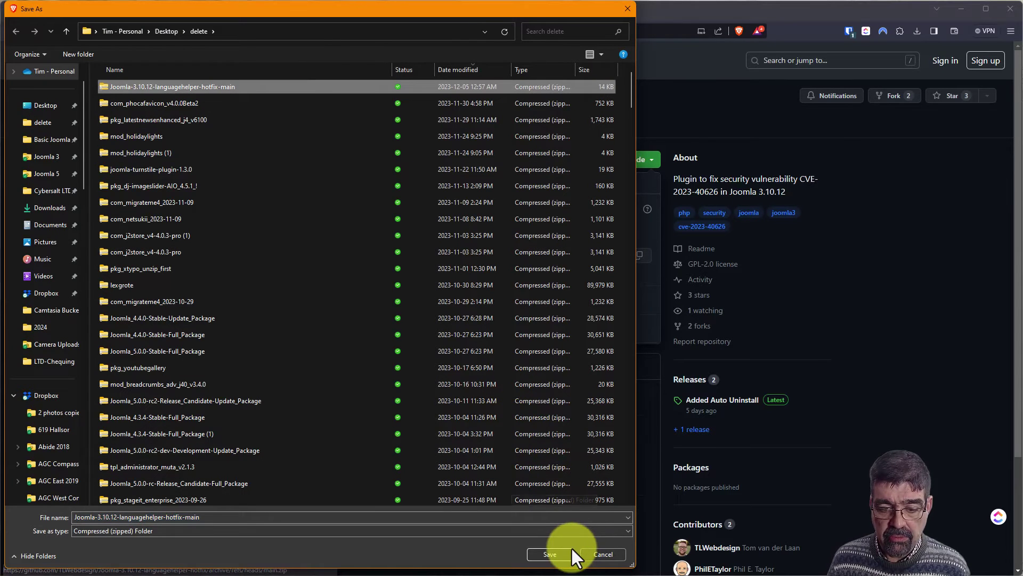
{"action": "left_click", "coordinate": [549, 554]}
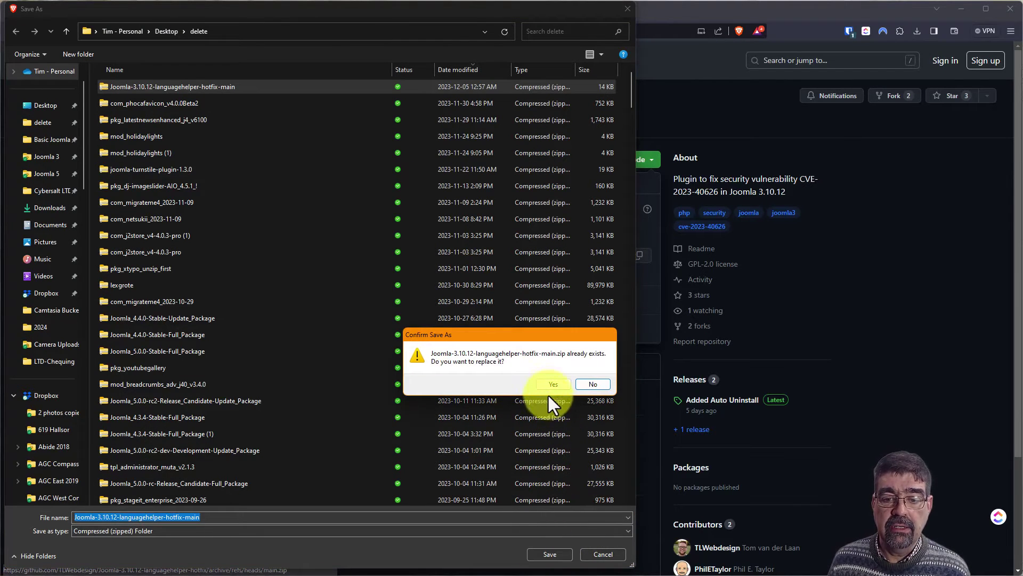
{"action": "left_click", "coordinate": [545, 387]}
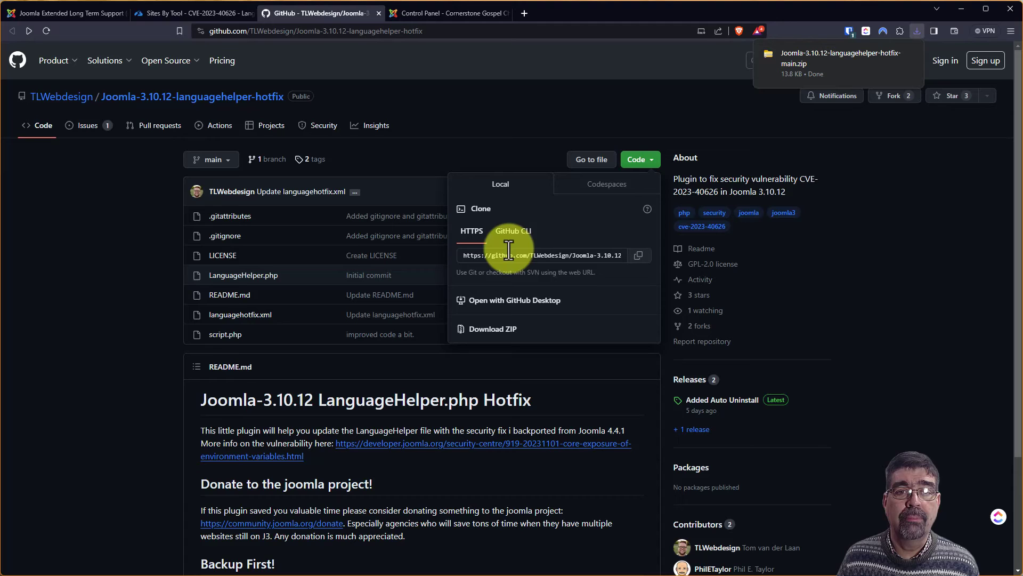
Upload the hotfix zip in the Joomla extension installer to replace LanguageHelper.php
{"action": "left_click", "coordinate": [433, 13]}
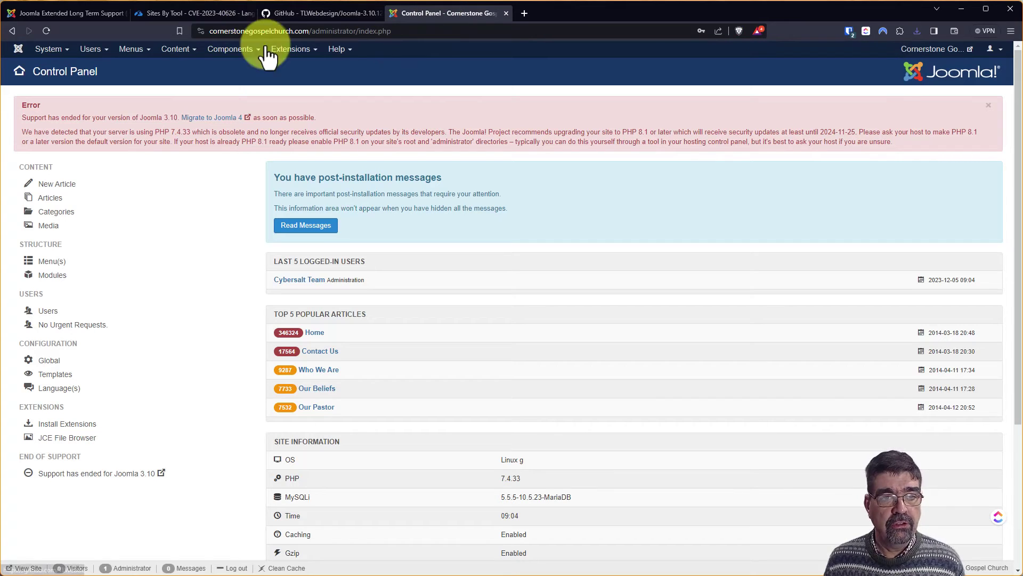
{"action": "left_click", "coordinate": [298, 51]}
{"action": "mouse_move", "coordinate": [308, 69]}
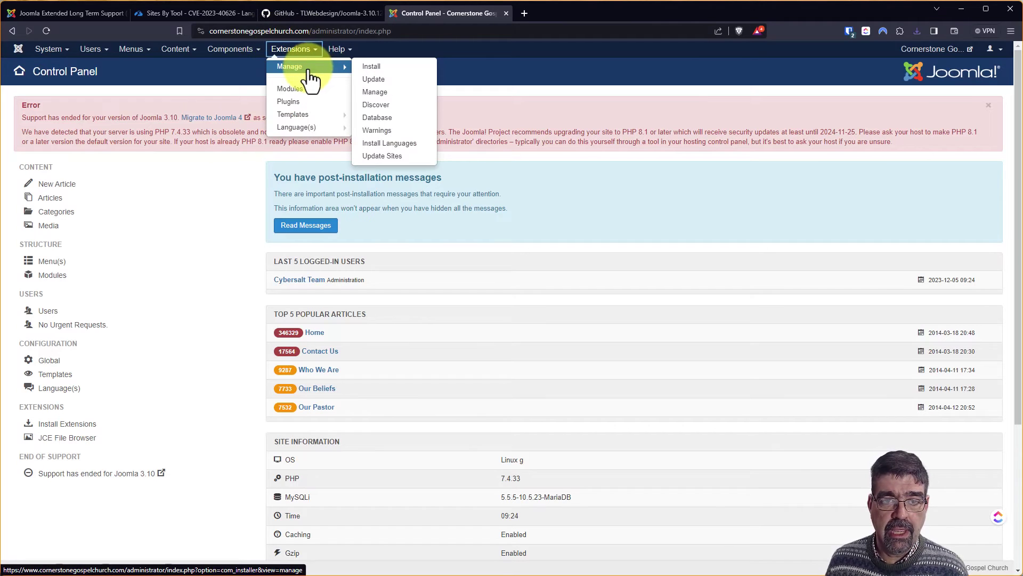
{"action": "left_click", "coordinate": [373, 67]}
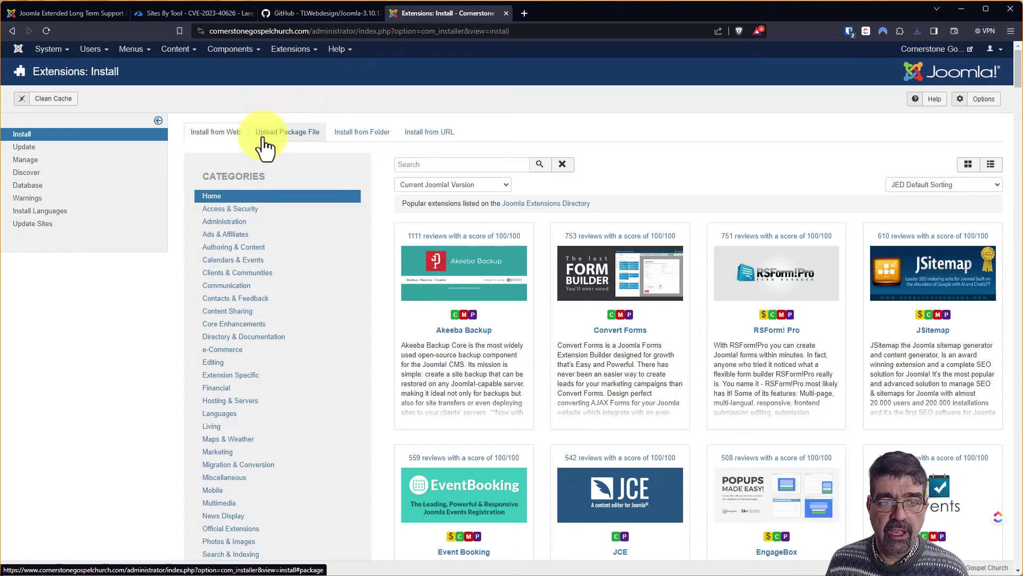
{"action": "left_click", "coordinate": [265, 142]}
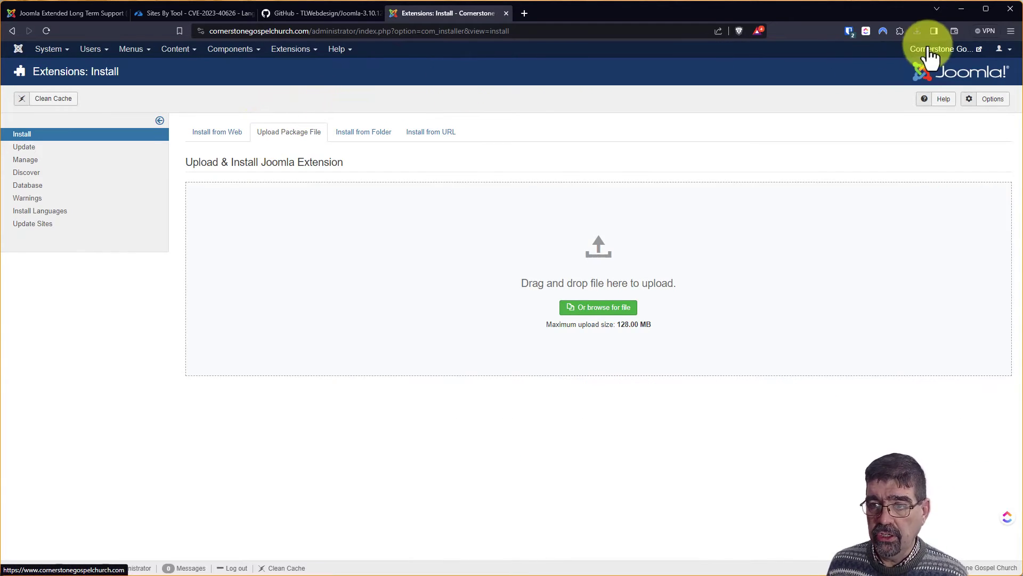
{"action": "left_click", "coordinate": [916, 32]}
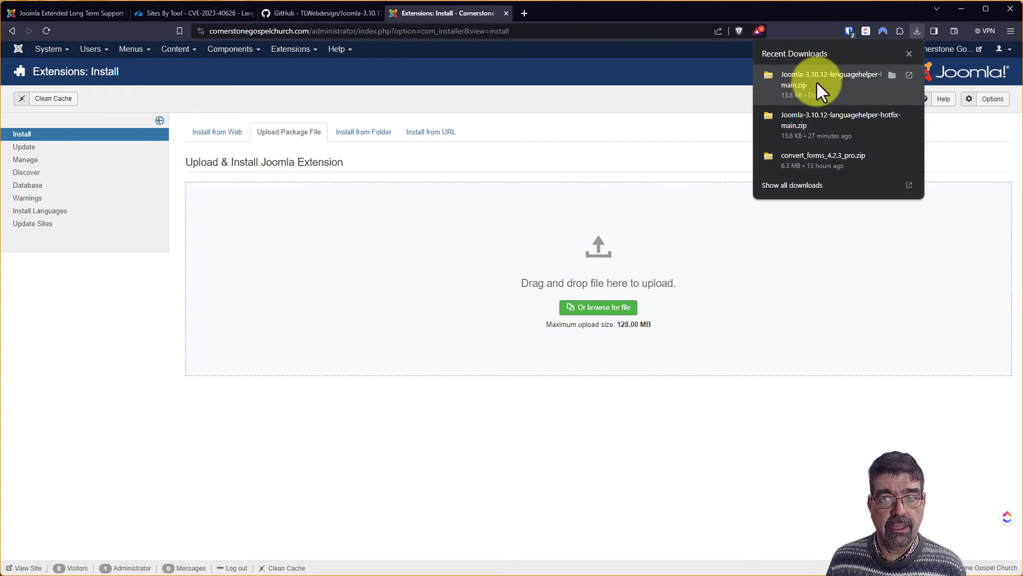
{"action": "left_click_drag", "start_coordinate": [817, 82], "coordinate": [579, 270]}
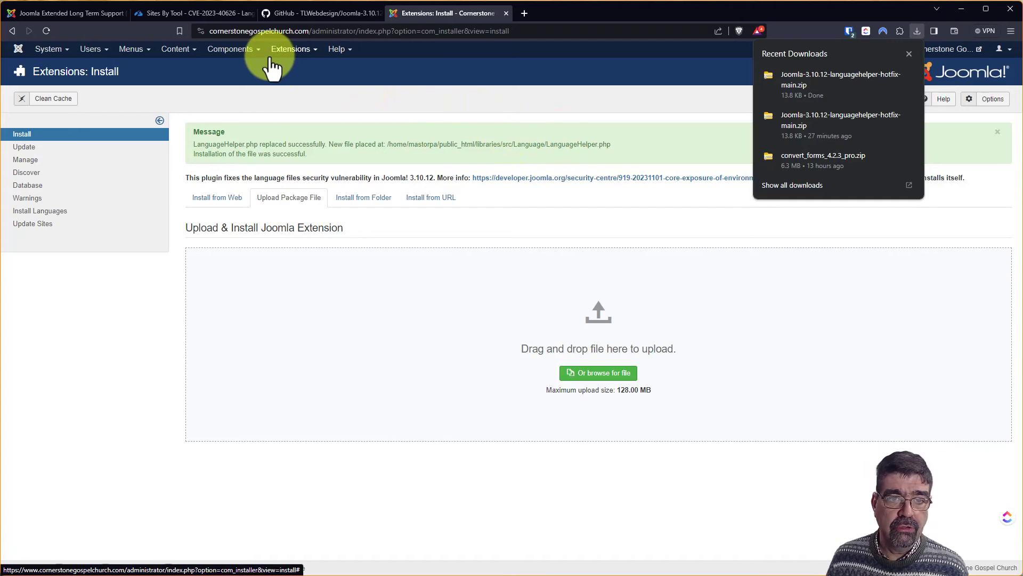
Uninstall the languagehotfix extension, found by sorting installed extensions by ID descending
{"action": "left_click", "coordinate": [285, 50]}
{"action": "mouse_move", "coordinate": [292, 74]}
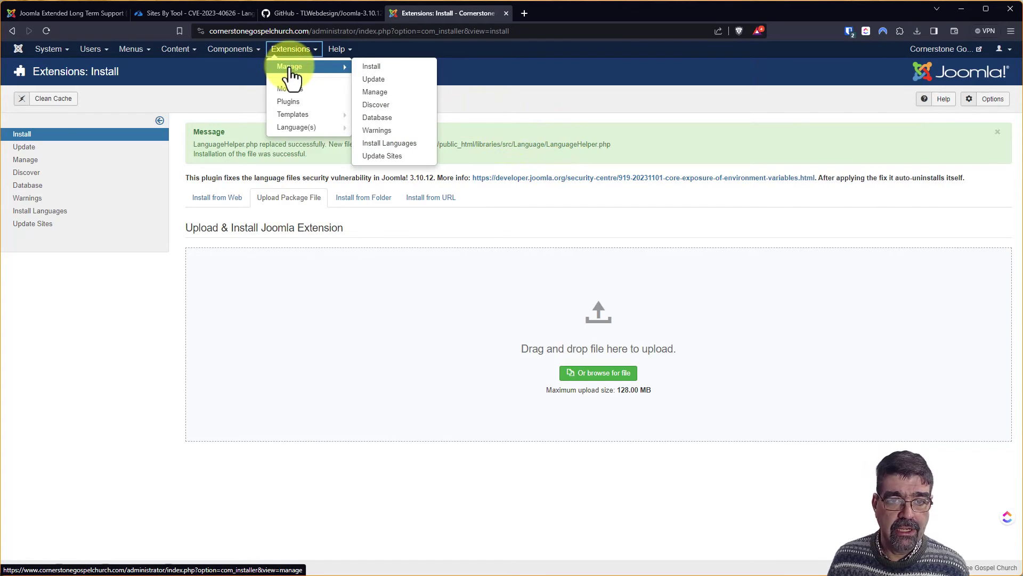
{"action": "left_click", "coordinate": [375, 91]}
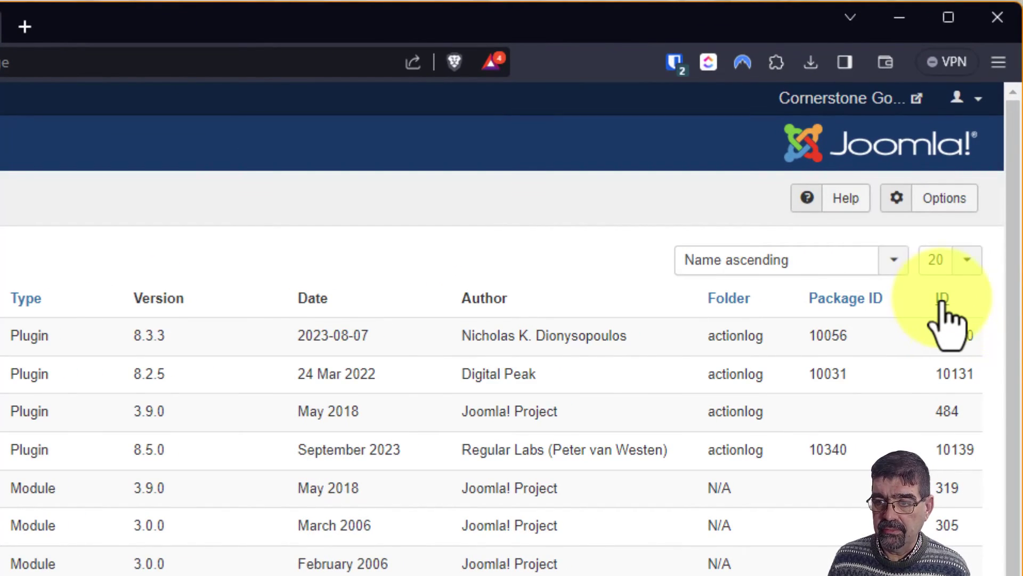
{"action": "left_click", "coordinate": [941, 299]}
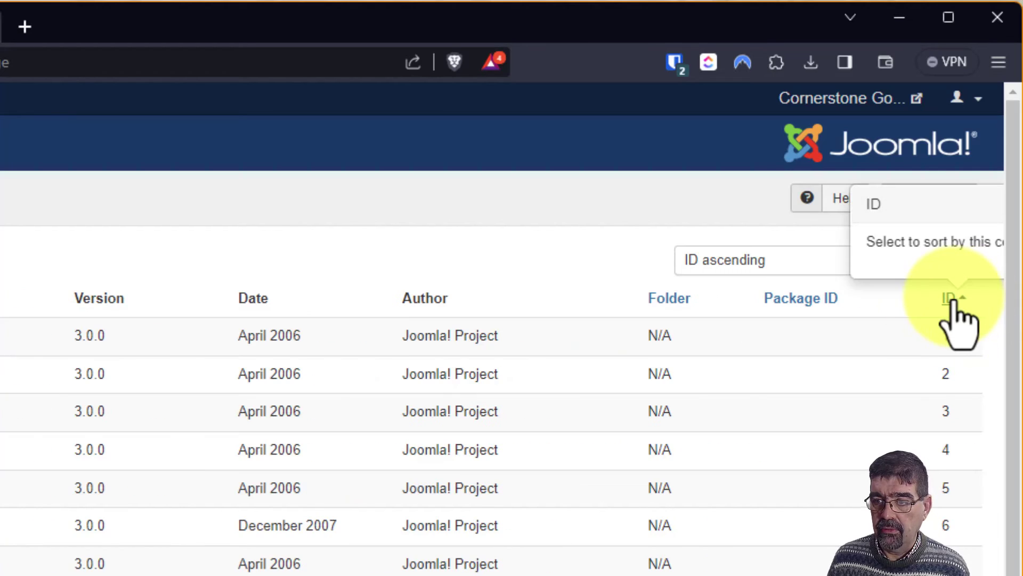
{"action": "left_click", "coordinate": [942, 300]}
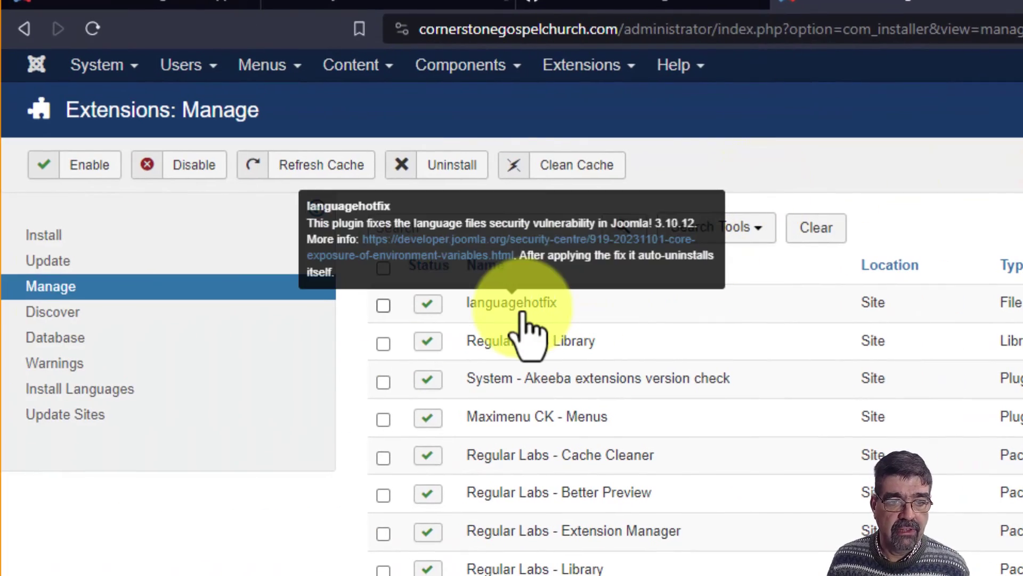
{"action": "left_click", "coordinate": [384, 305]}
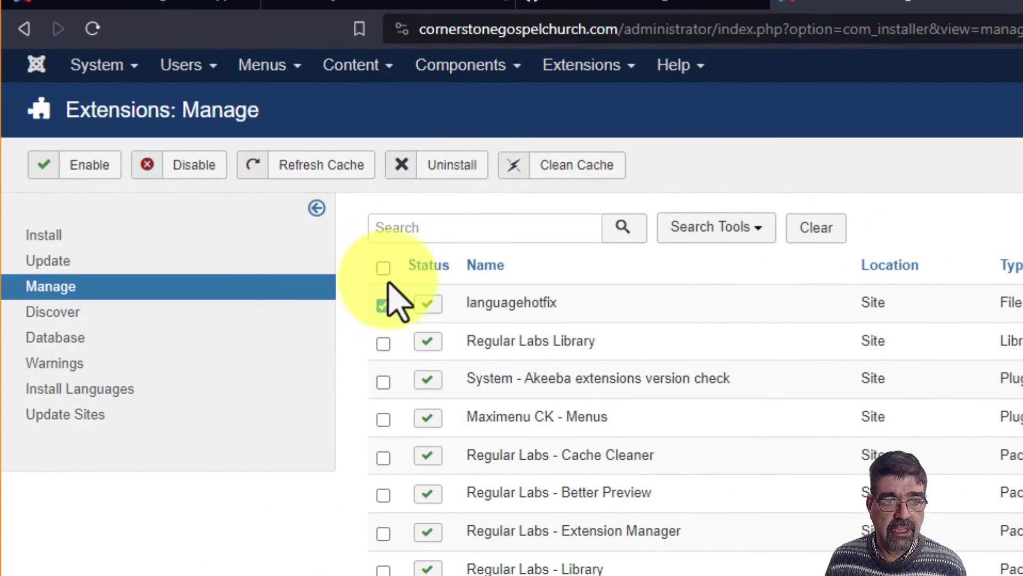
{"action": "left_click", "coordinate": [467, 165]}
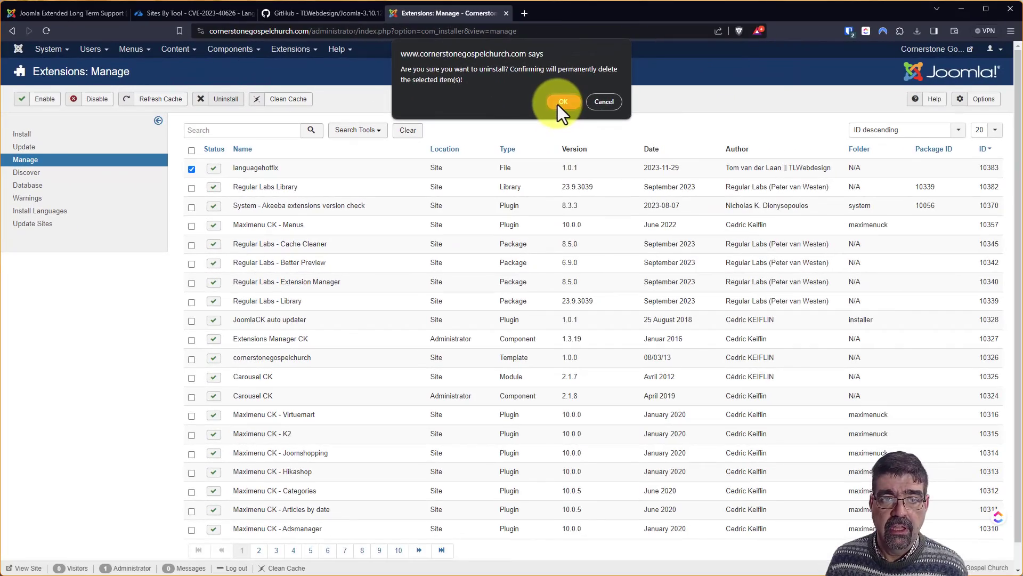
{"action": "left_click", "coordinate": [1019, 166]}
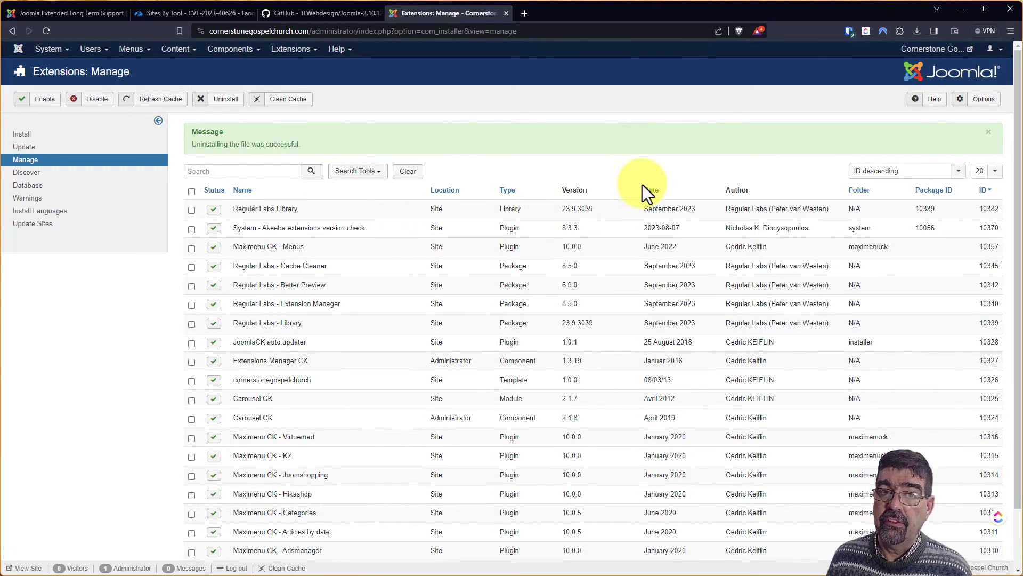
Take another quick snapshot of the church site and scroll to its Joomla Configuration checks
{"action": "left_click", "coordinate": [167, 19]}
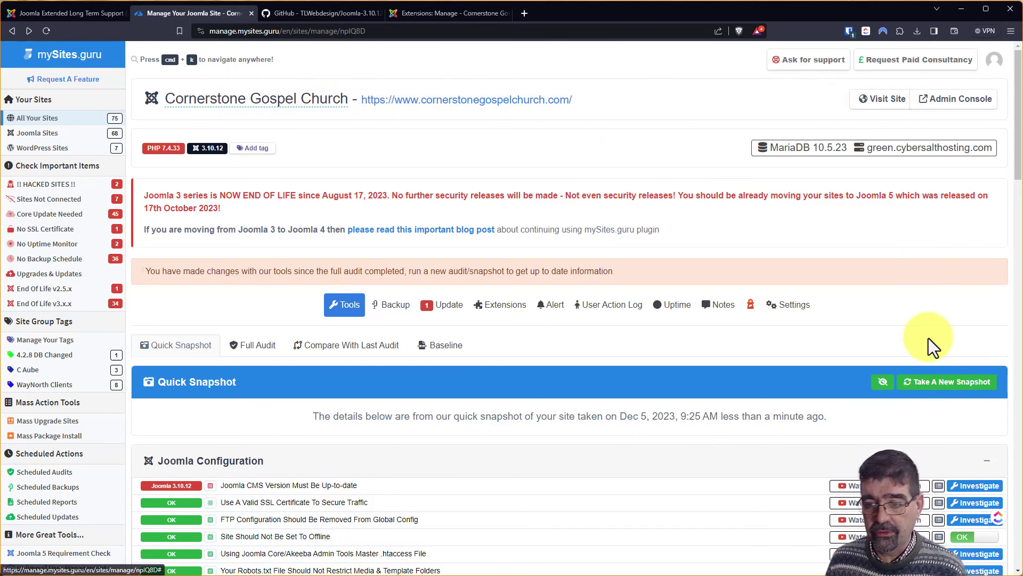
{"action": "left_click", "coordinate": [925, 382]}
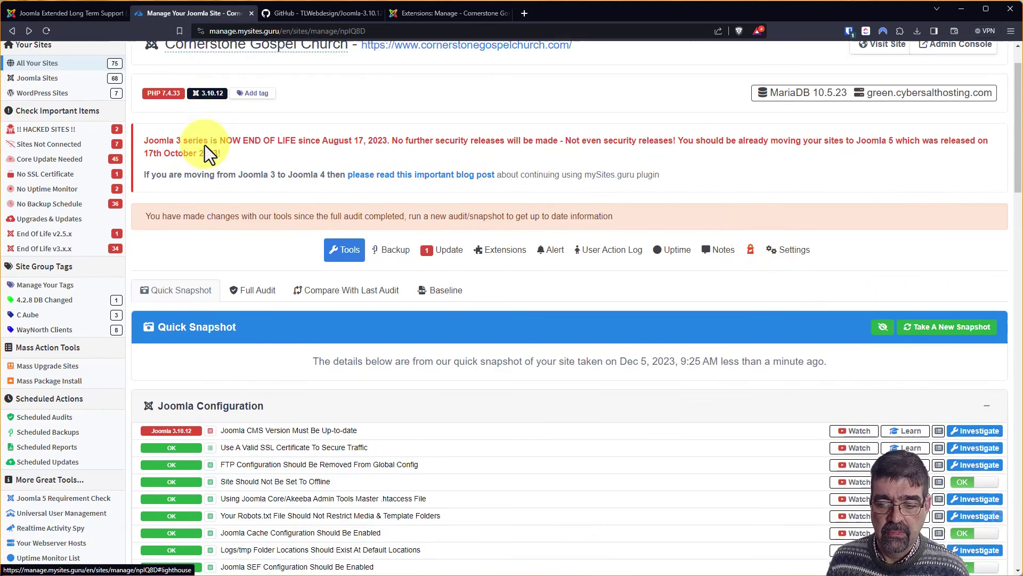
{"action": "scroll", "coordinate": [206, 155], "scroll_direction": "down", "scroll_amount": 10}
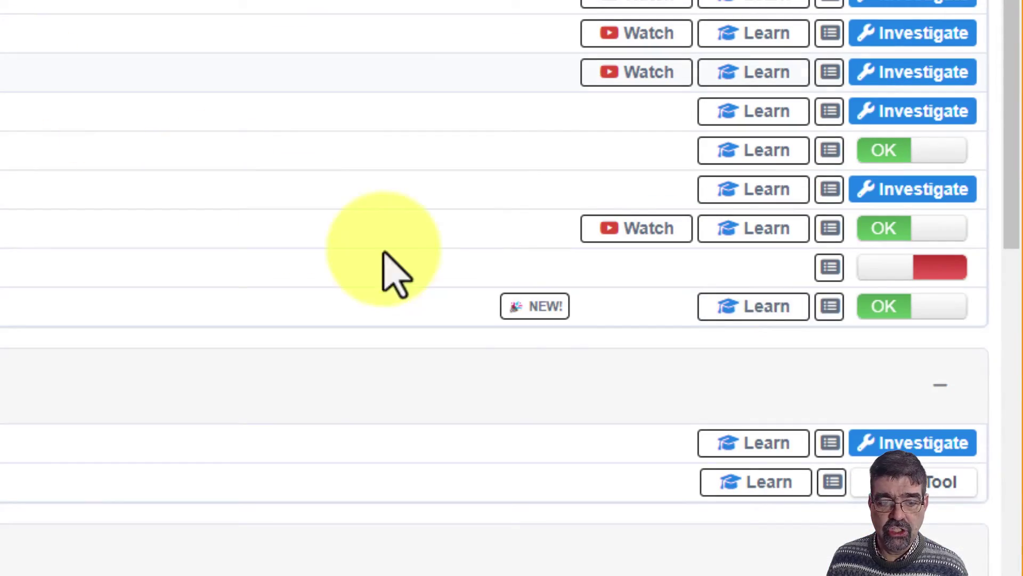